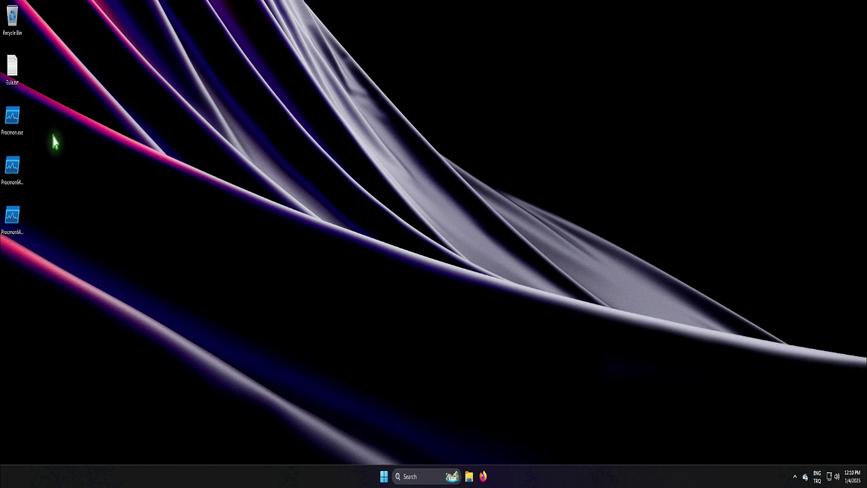
Run Procmon.exe from the desktop as administrator and accept the Process Monitor license agreement
right_click(13, 127)
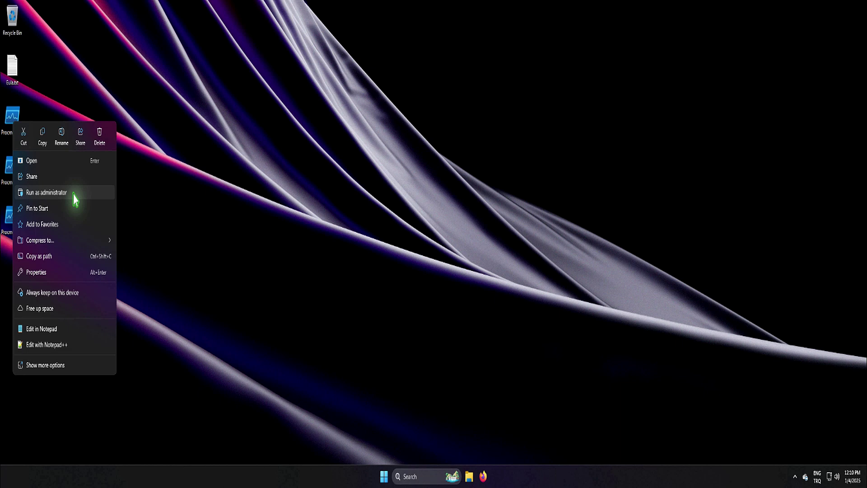
left_click(72, 194)
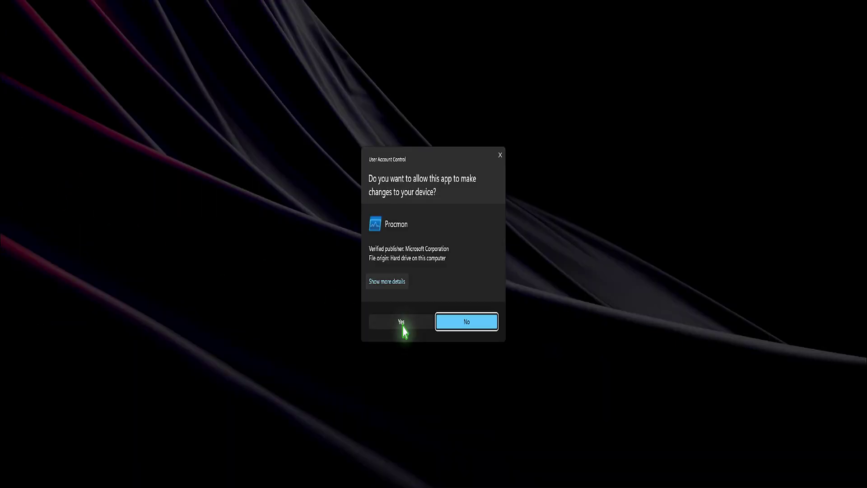
left_click(401, 323)
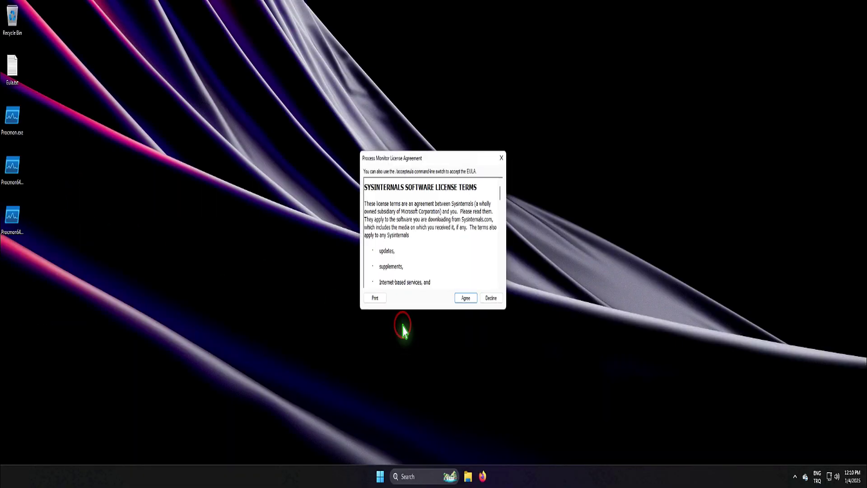
left_click(467, 300)
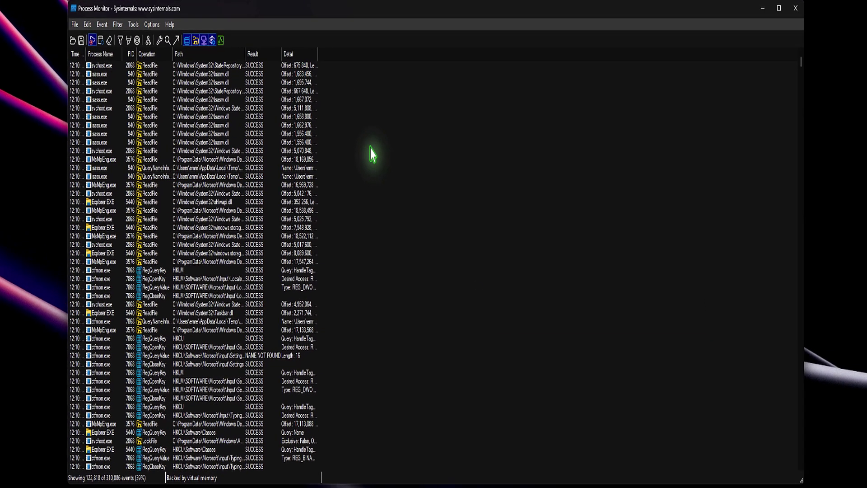
Enable boot logging with thread profiling events generated every second
left_click(142, 126)
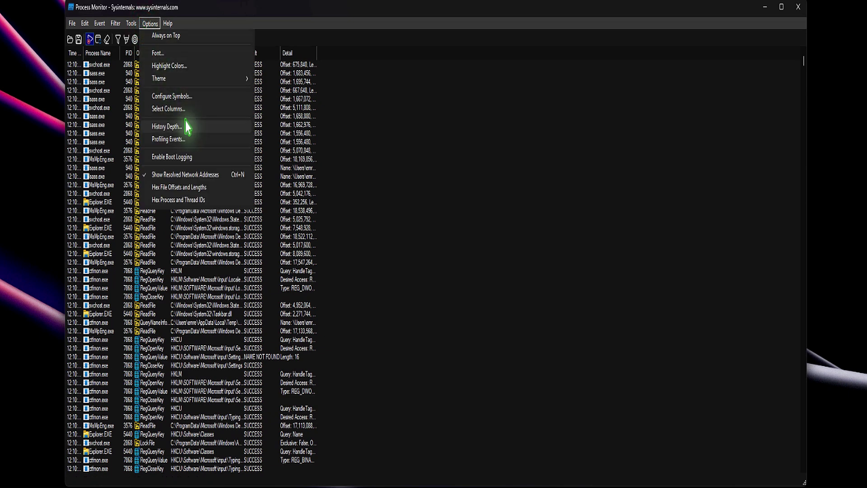
left_click(189, 156)
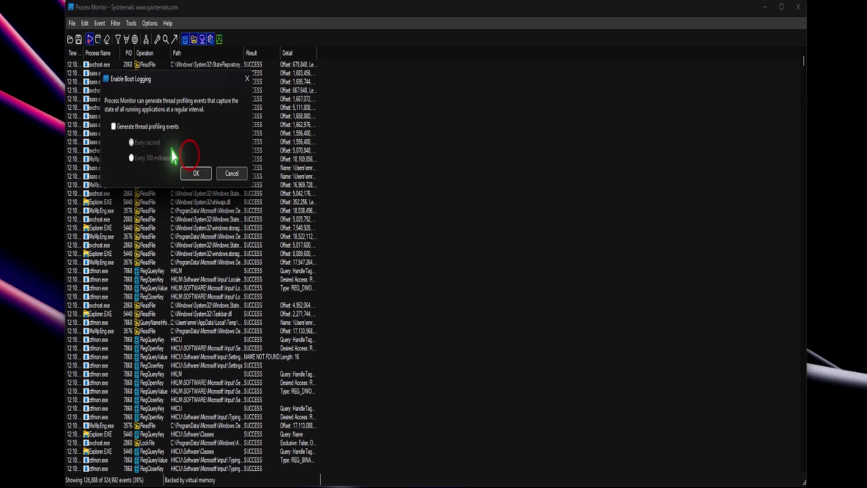
left_click(113, 127)
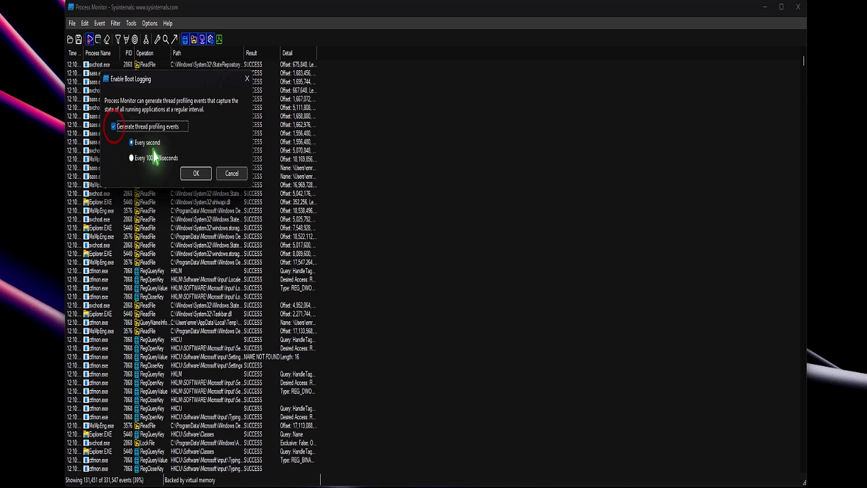
left_click(195, 174)
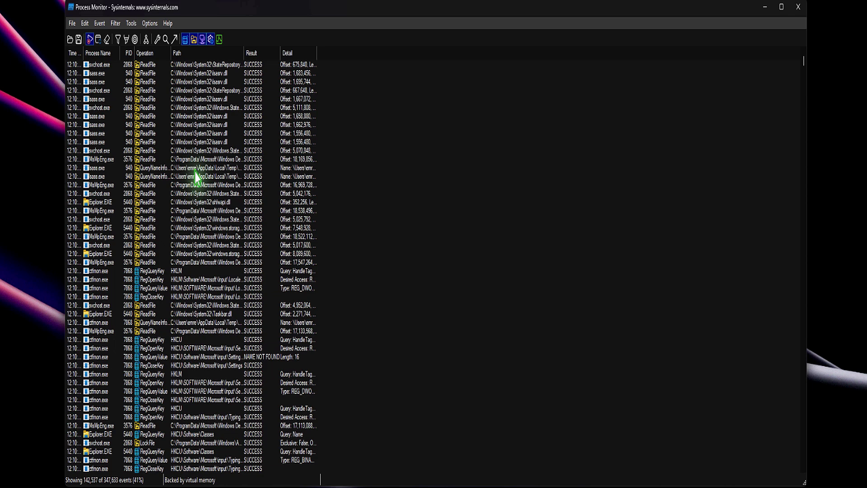
Save the events displayed by the current filter, including profiling events, to Logfile.PML on the desktop in native PML format
left_click(72, 24)
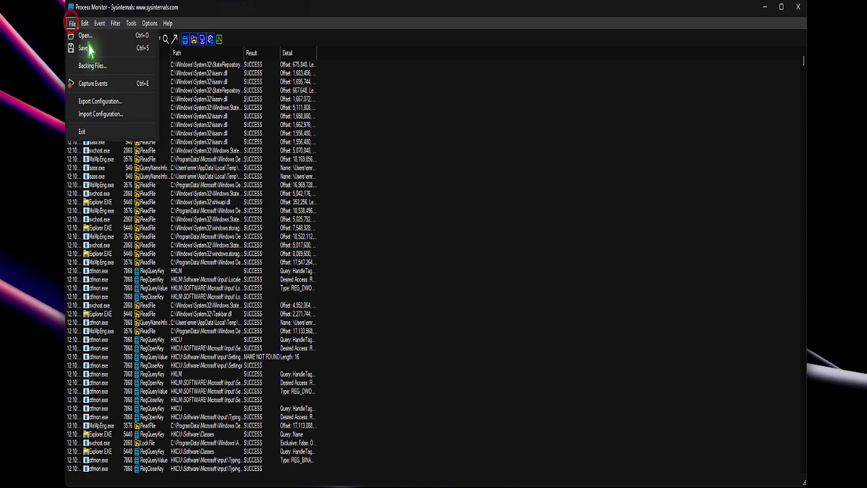
left_click(89, 47)
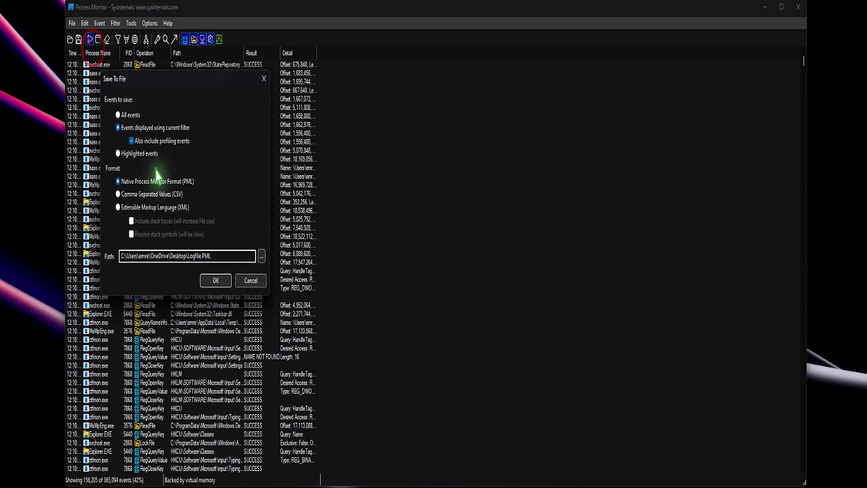
left_click(215, 281)
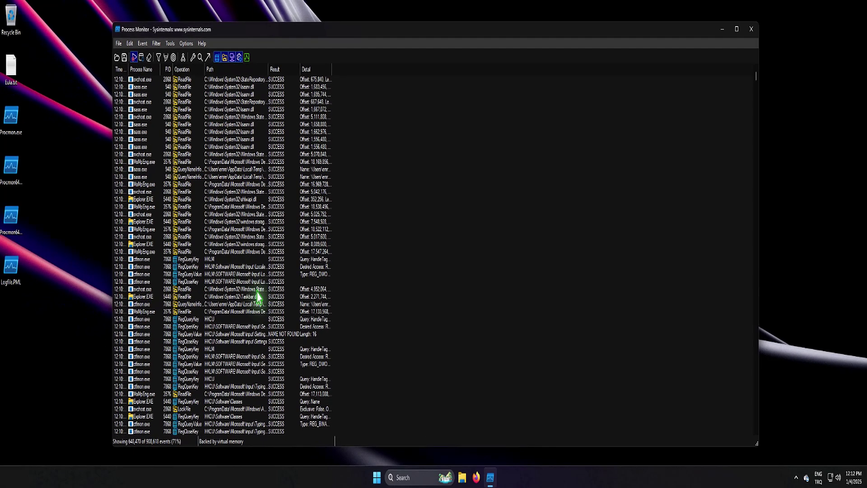
Restart the computer so that the boot activity is logged
right_click(377, 477)
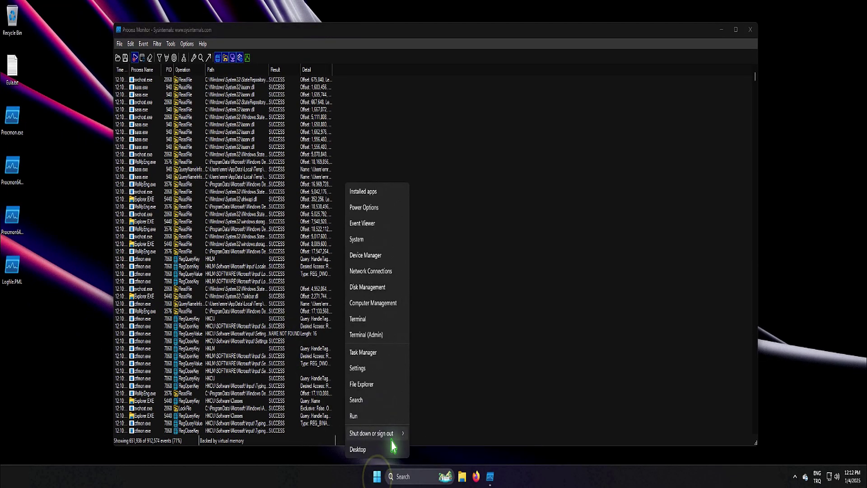
mouse_move(392, 434)
left_click(430, 428)
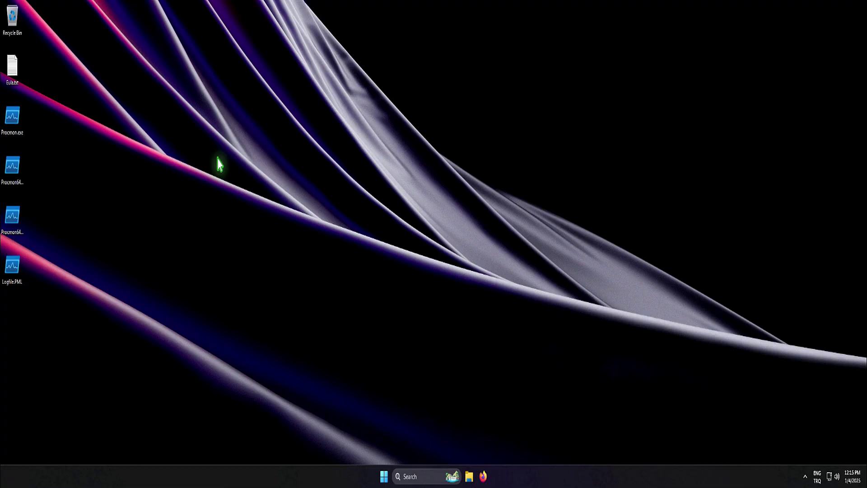
Run Procmon.exe as administrator and save the collected boot-time data as Bootlog.pml on the desktop
double_click(14, 118)
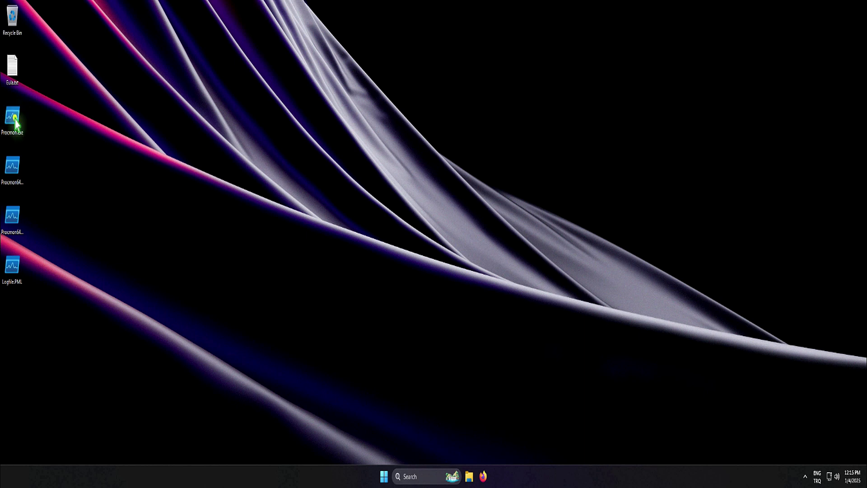
right_click(19, 125)
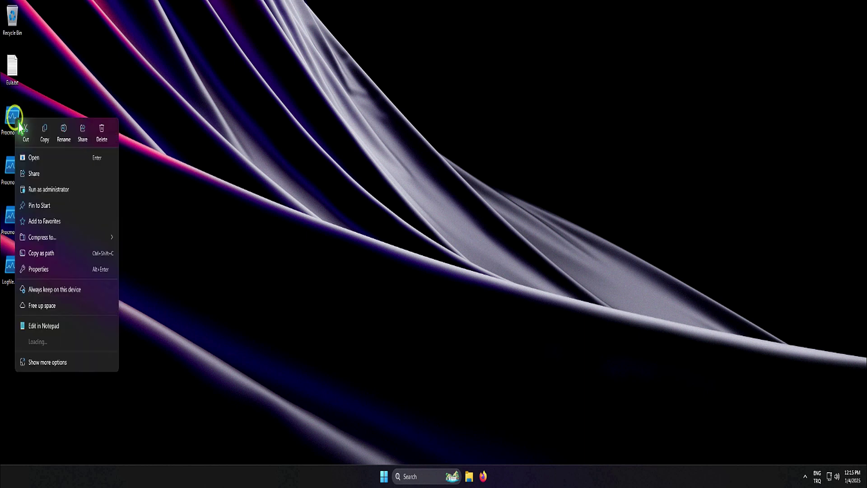
left_click(90, 194)
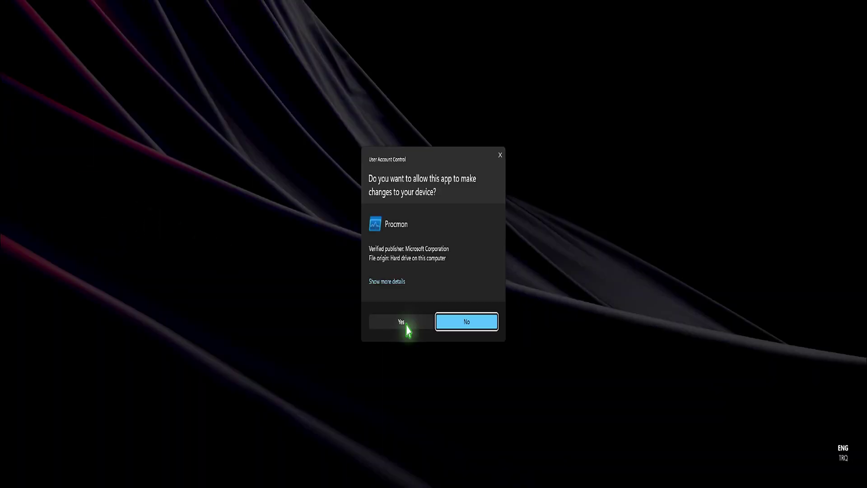
left_click(405, 325)
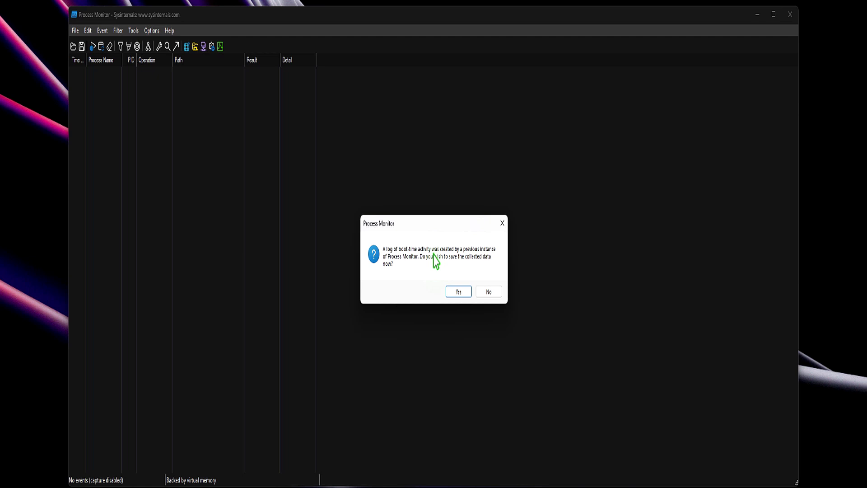
left_click(461, 293)
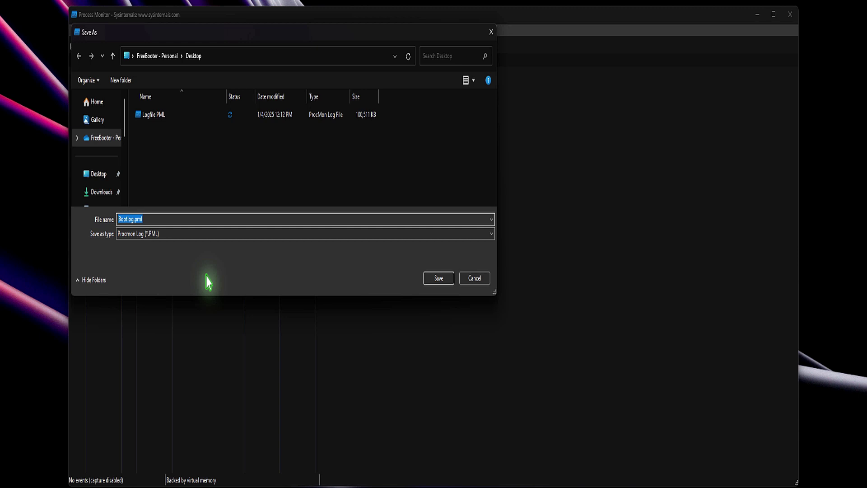
left_click(436, 283)
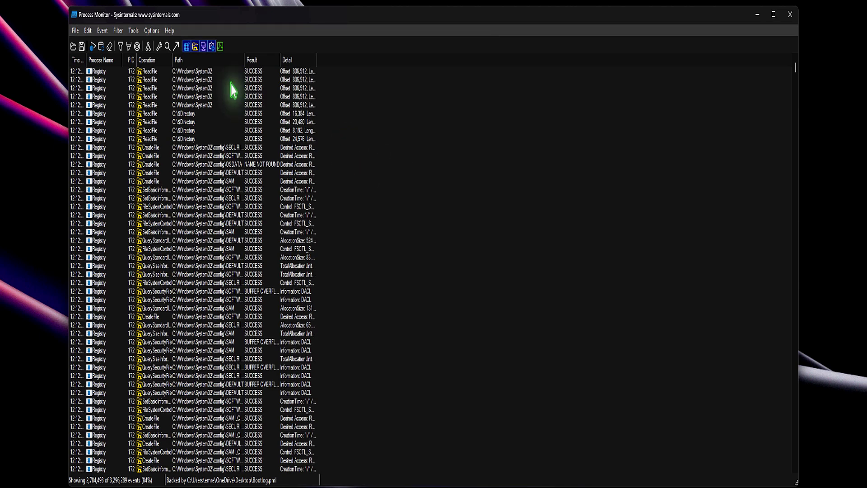
Open the saved Bootlog.pml file from the desktop in Process Monitor
left_click(73, 35)
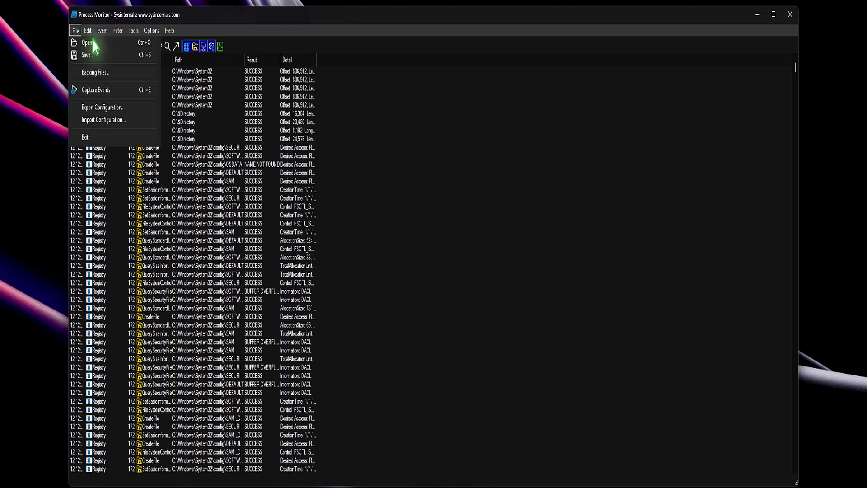
left_click(107, 43)
left_click(161, 115)
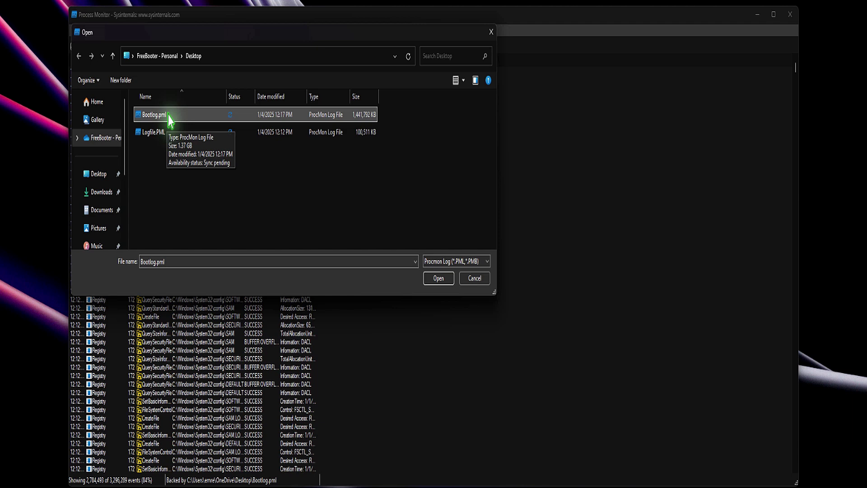
left_click(441, 282)
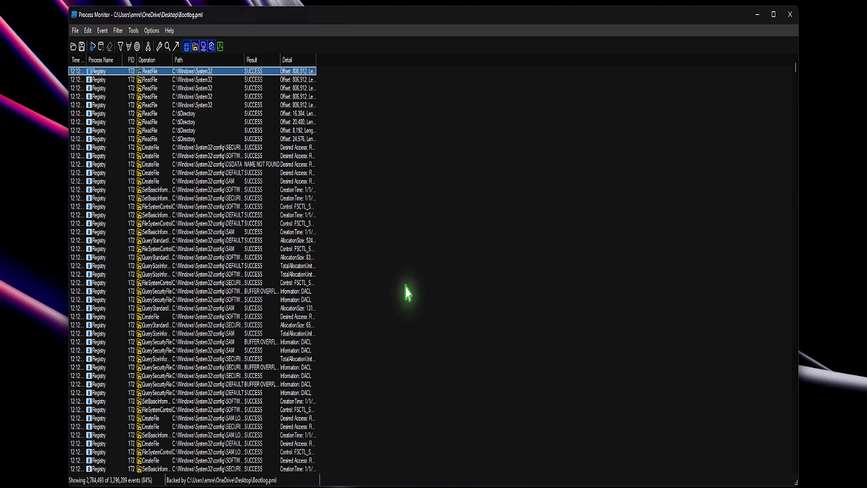
Add the Duration column to the event list
right_click(193, 61)
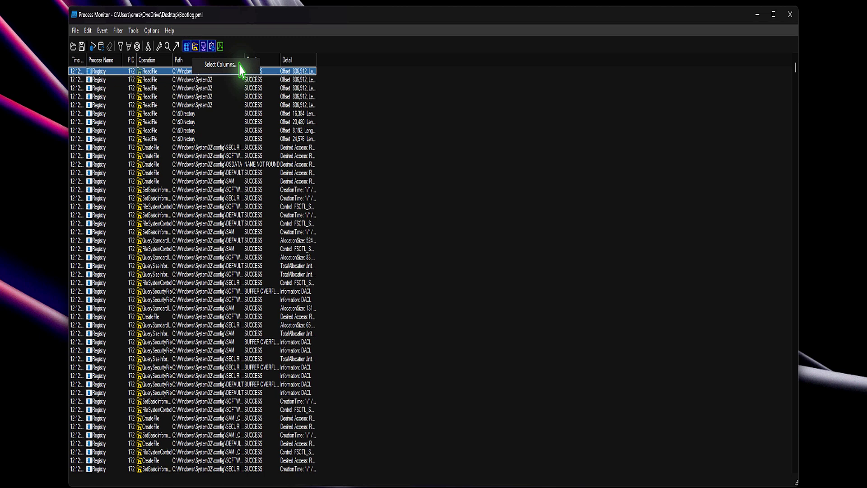
left_click(222, 64)
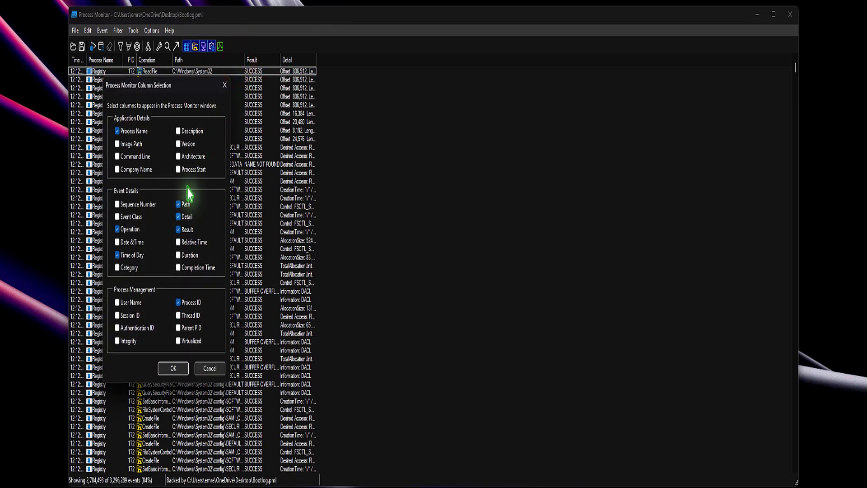
left_click(178, 255)
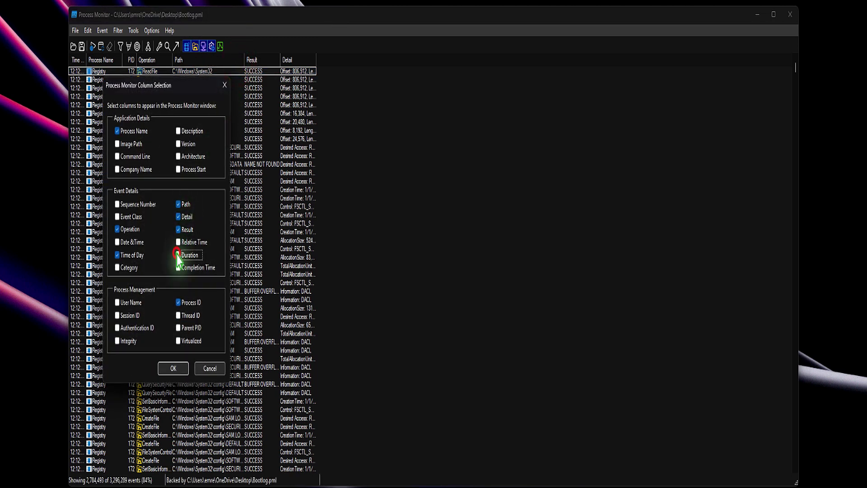
left_click(173, 369)
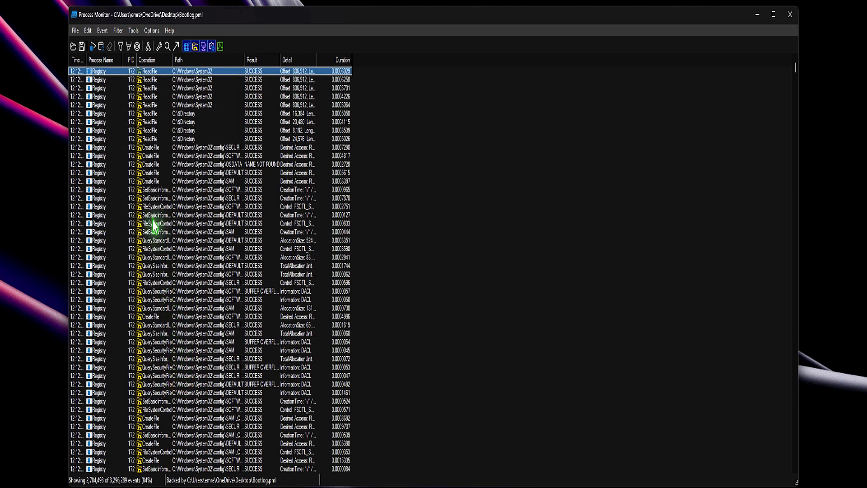
Add and apply an Include filter for events whose Duration is more than 5
left_click(117, 31)
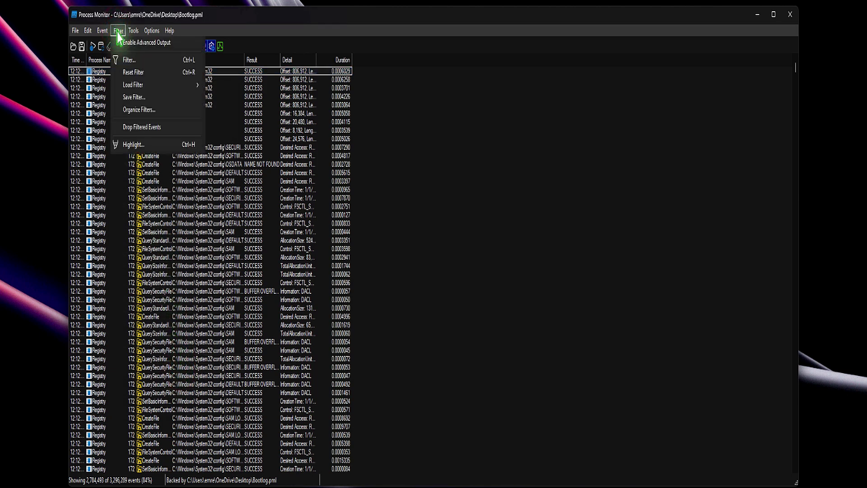
left_click(133, 59)
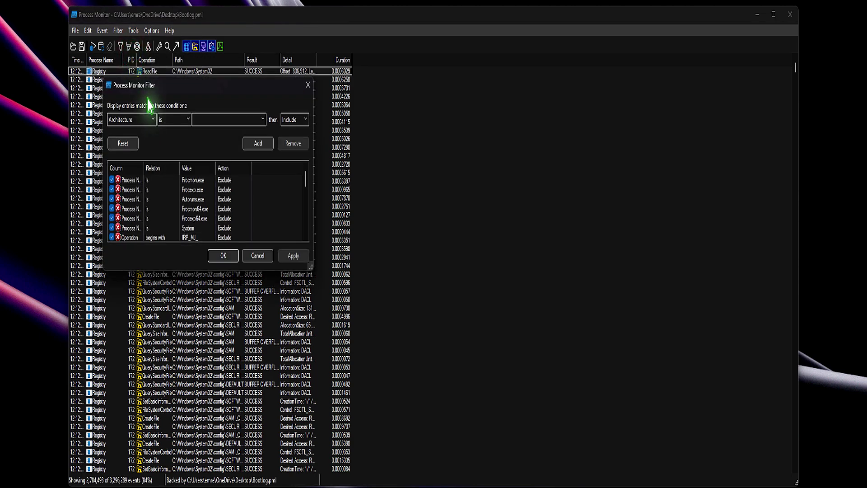
left_click(153, 120)
left_click(128, 208)
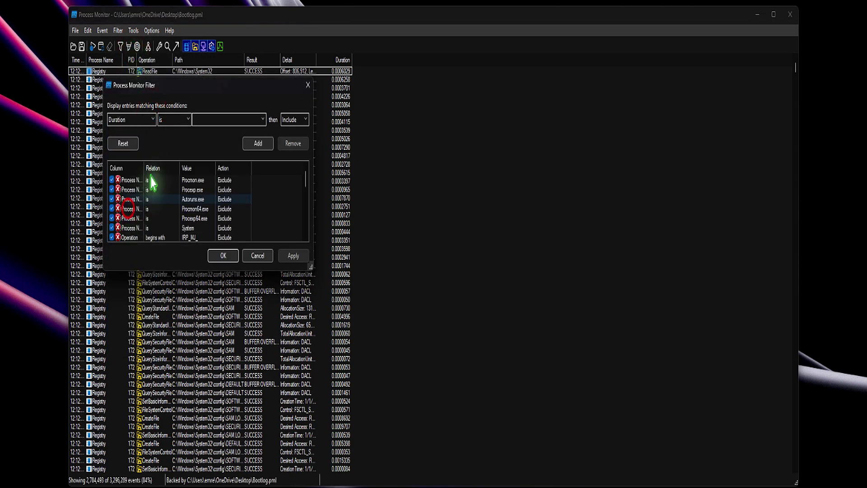
left_click(188, 121)
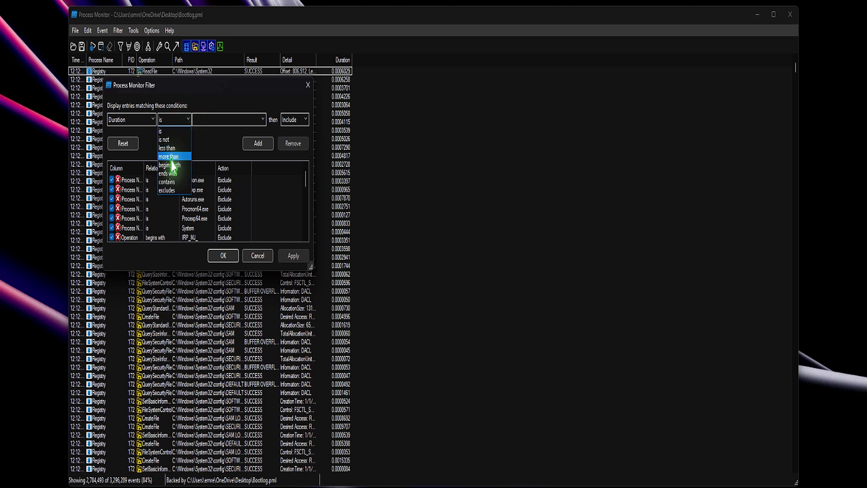
left_click(174, 156)
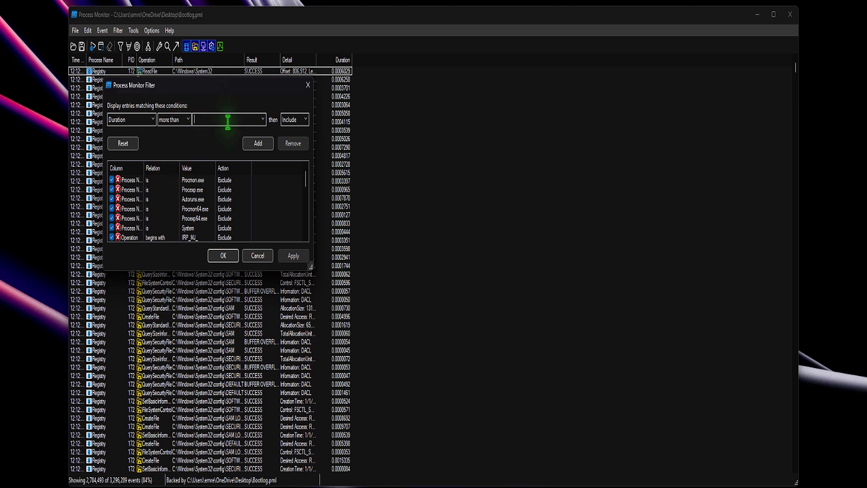
type("5")
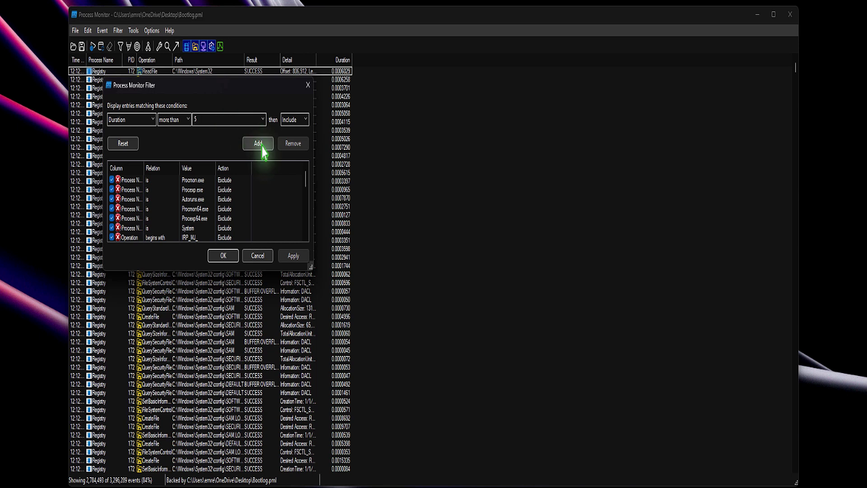
left_click(262, 146)
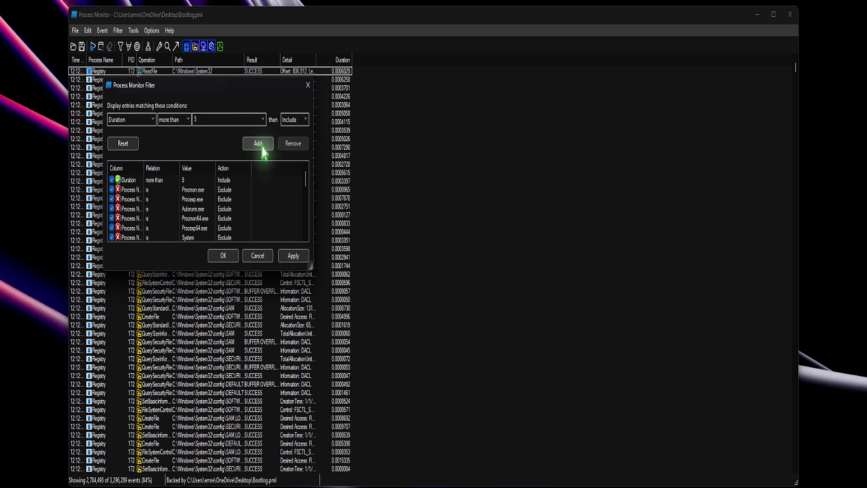
left_click(293, 257)
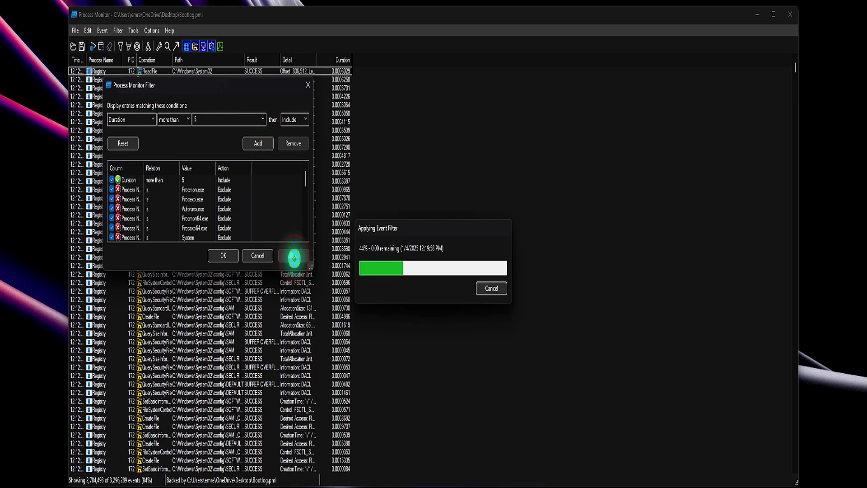
left_click(225, 256)
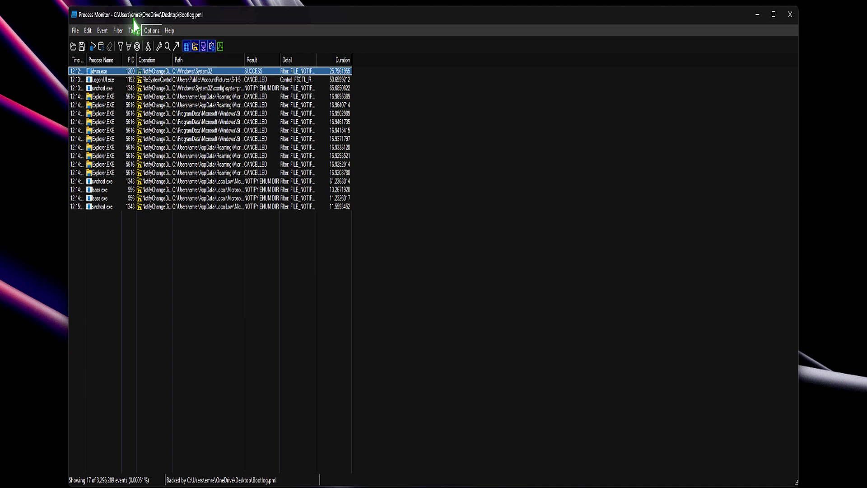
Examine the boot log's process tree and check the executable path of the OneDrive Standalone Updater process, leaving the tree closed
left_click(133, 31)
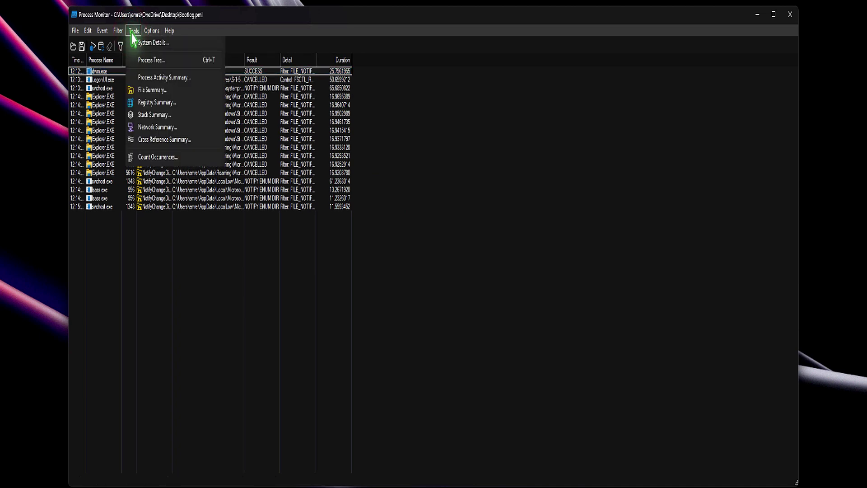
left_click(156, 64)
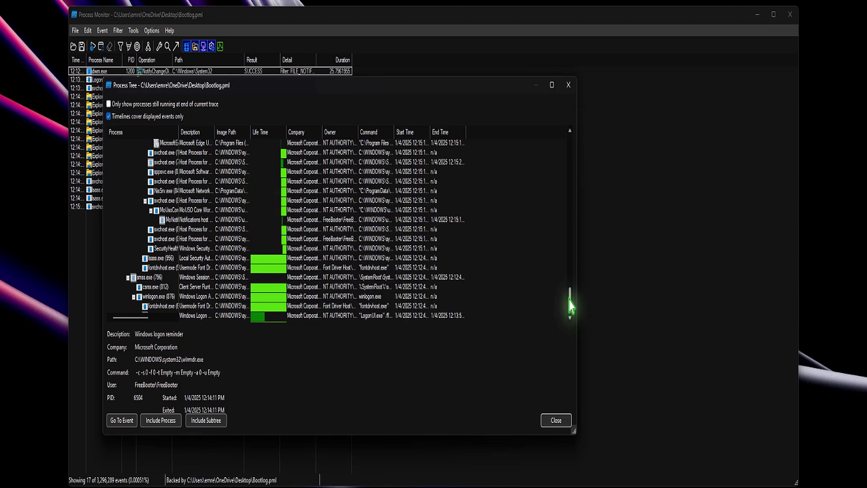
left_click_drag(570, 306, 578, 199)
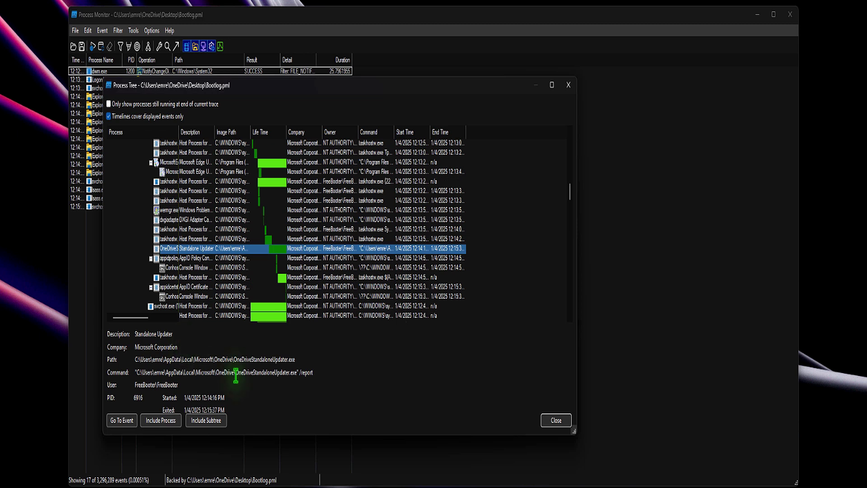
double_click(237, 360)
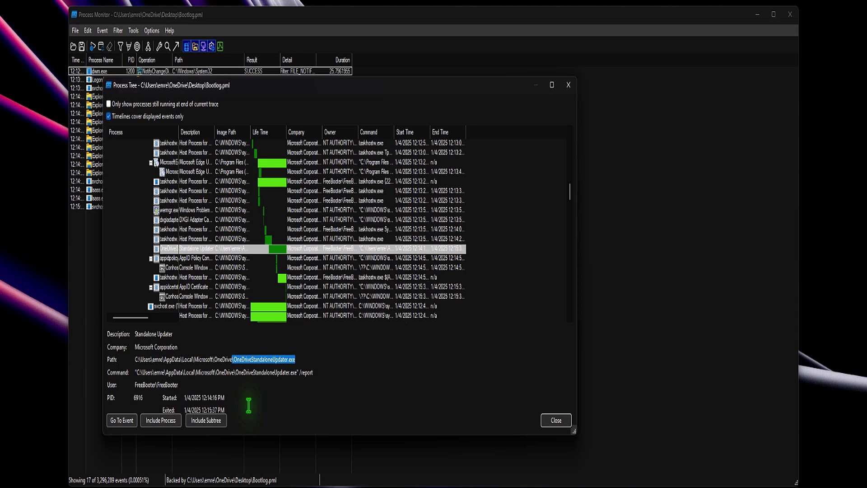
key("Escape")
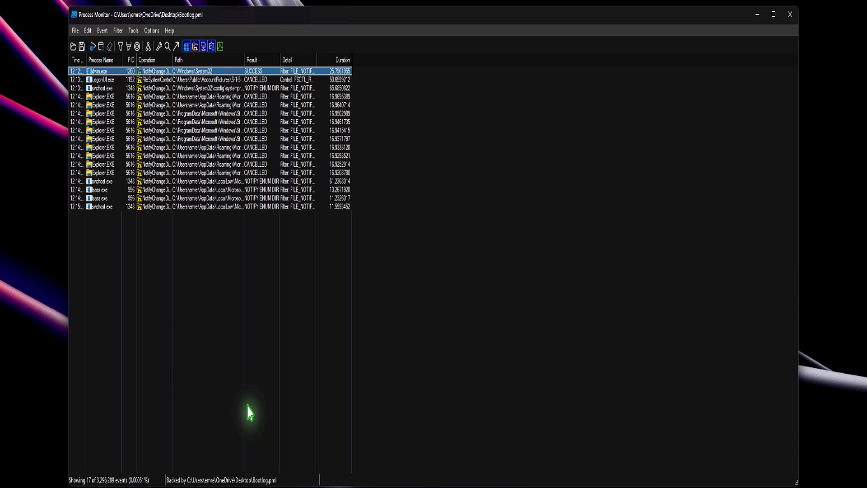
View the Process Activity Summary for the processes that generated events during the boot trace, and close it
left_click(134, 31)
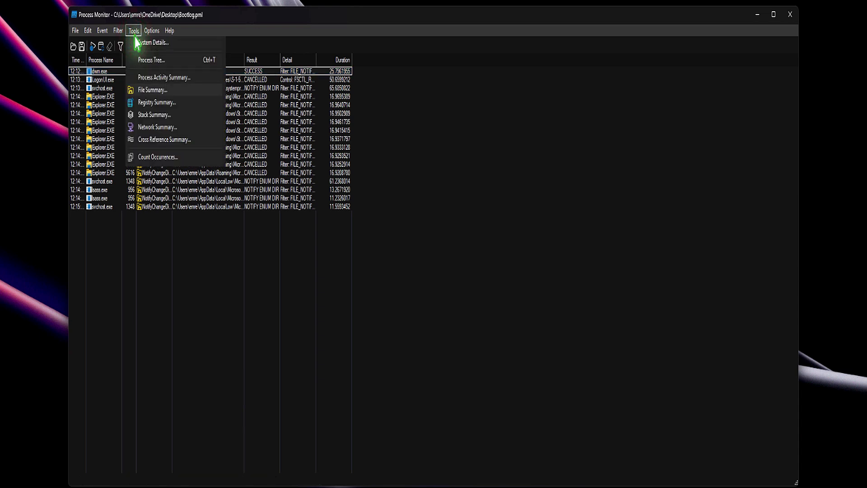
left_click(167, 80)
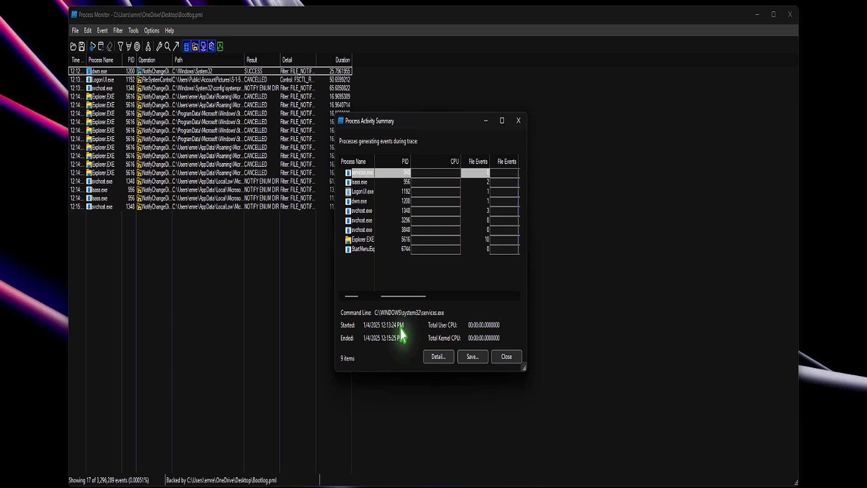
left_click(507, 360)
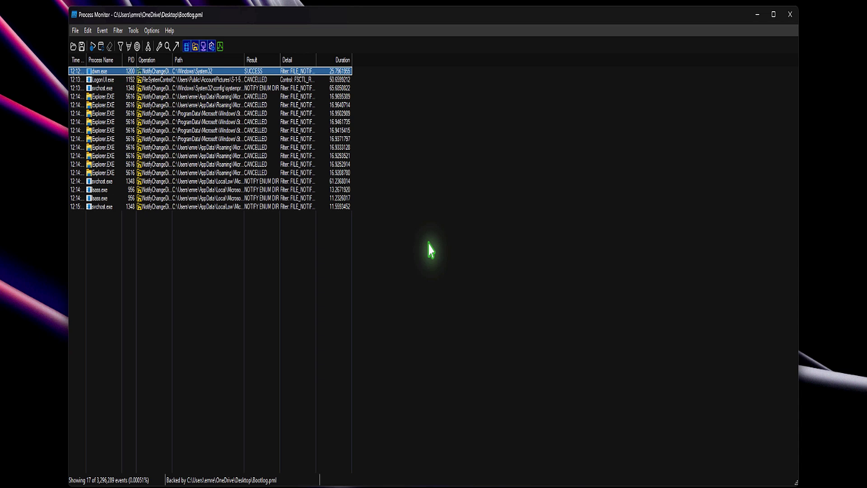
View the Network Summary of network paths accessed during the boot trace, and close it
left_click(133, 32)
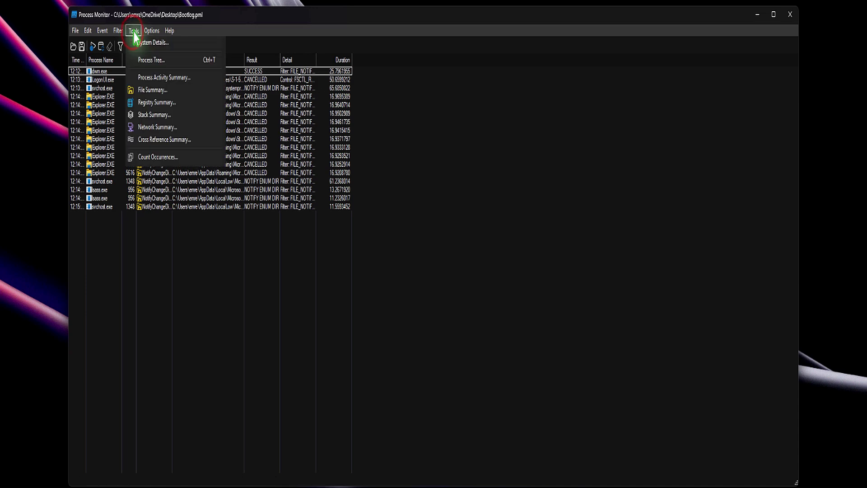
left_click(184, 128)
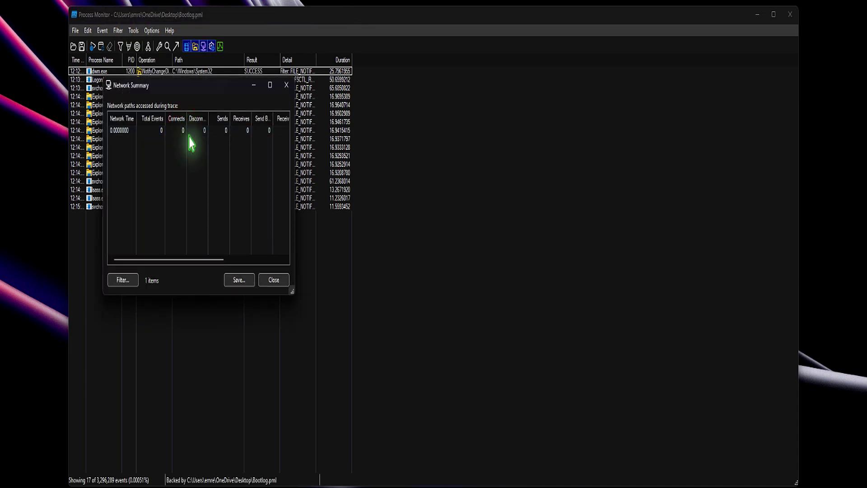
left_click(285, 282)
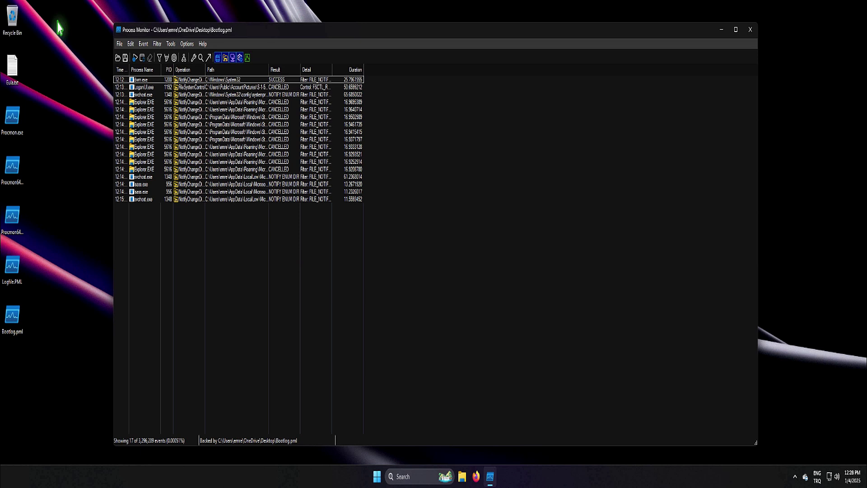